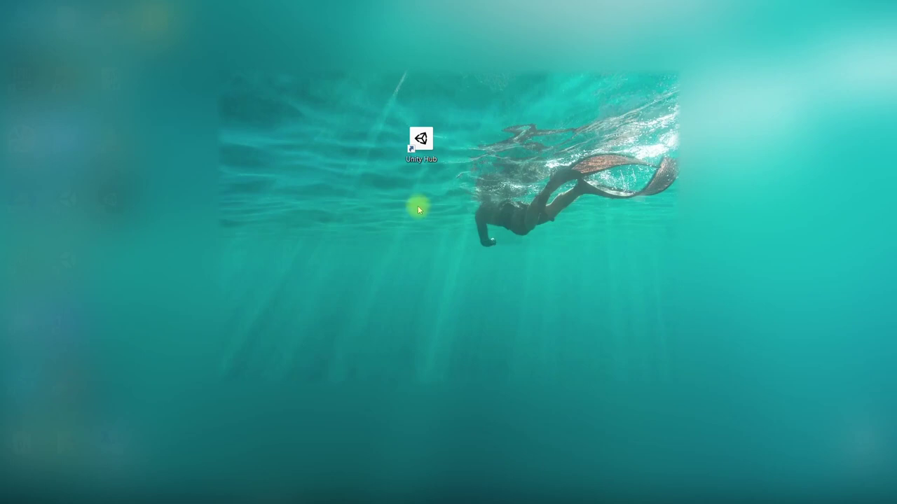
# - Launch Unity Hub from the desktop and begin setting up a new project
pyautogui.click(420, 142)
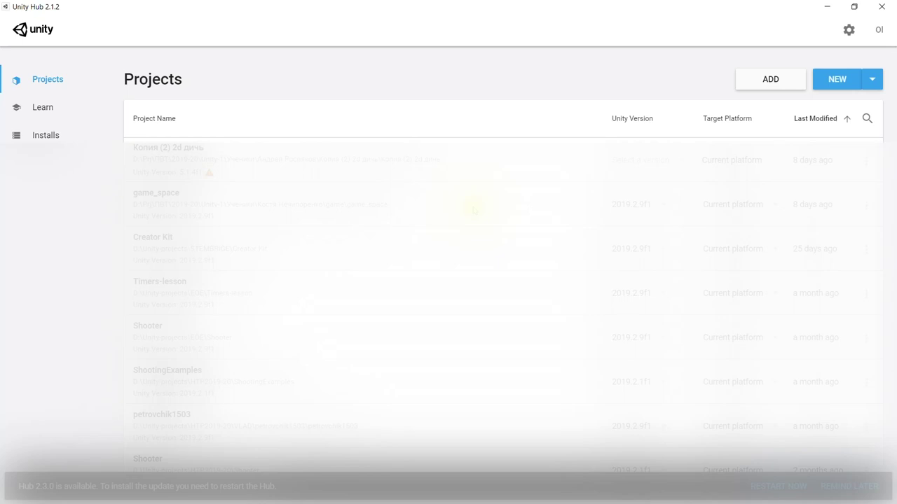
pyautogui.click(836, 81)
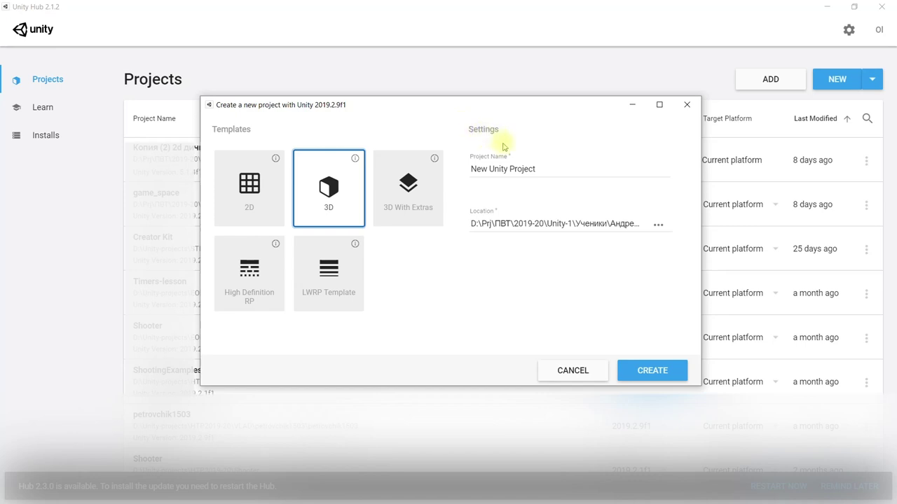
pyautogui.click(685, 105)
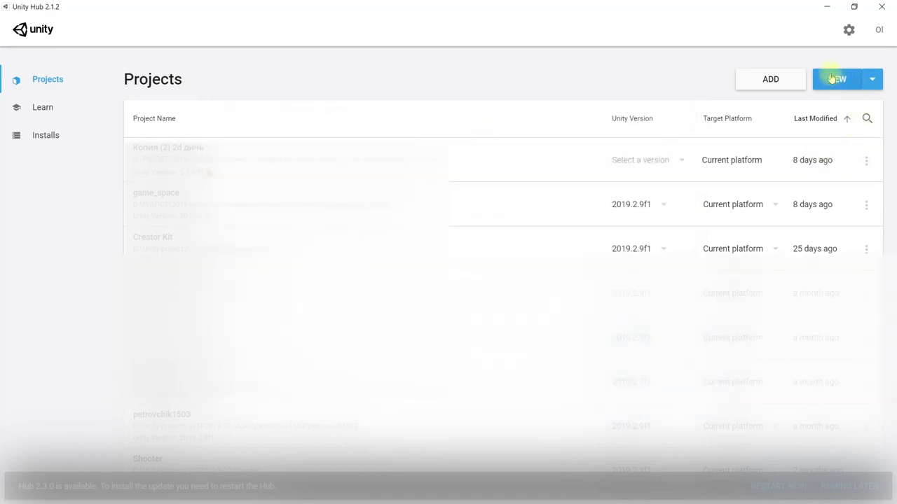
pyautogui.click(874, 83)
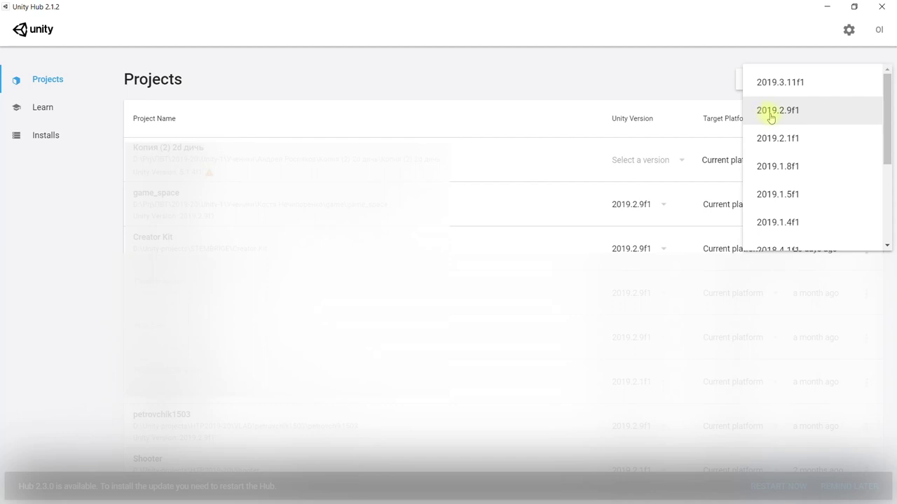
# - Start a new project using Unity version 2019.2.9f1
pyautogui.click(771, 115)
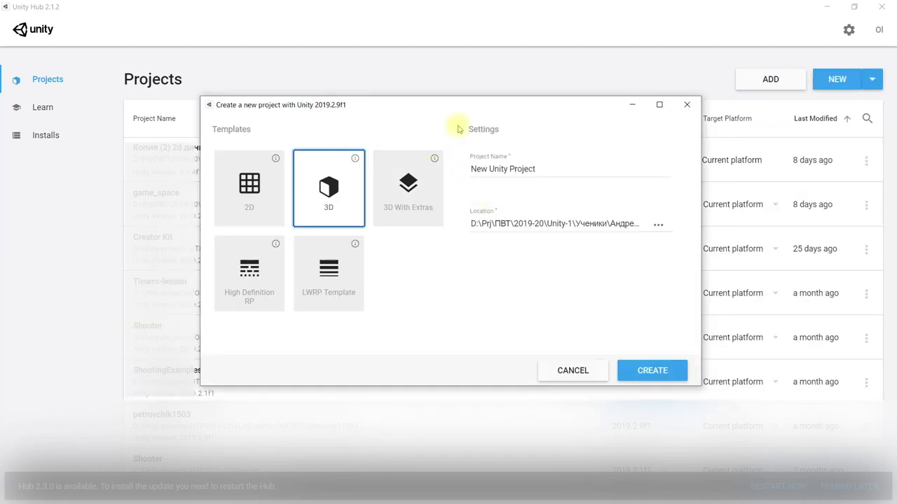
# - Replace the default project name with UnityFromScratch-2019-2
pyautogui.tripleClick(554, 171)
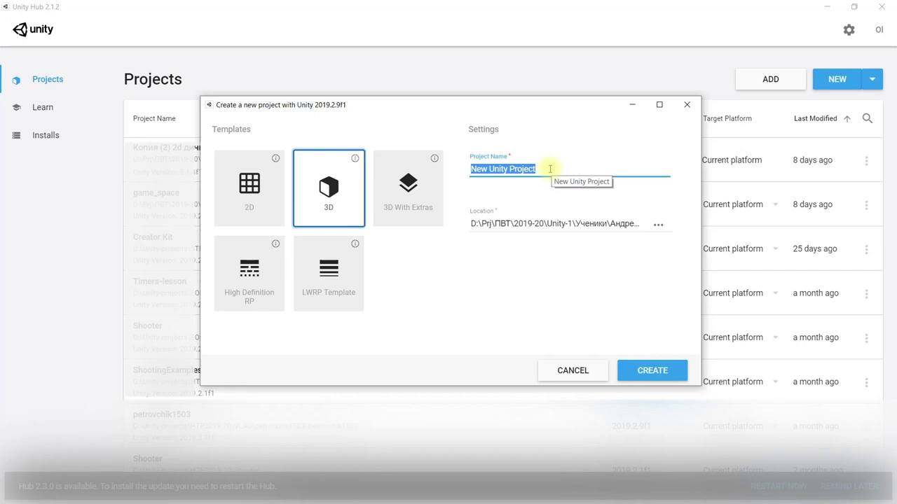
pyautogui.write('UnityFromScratch-')
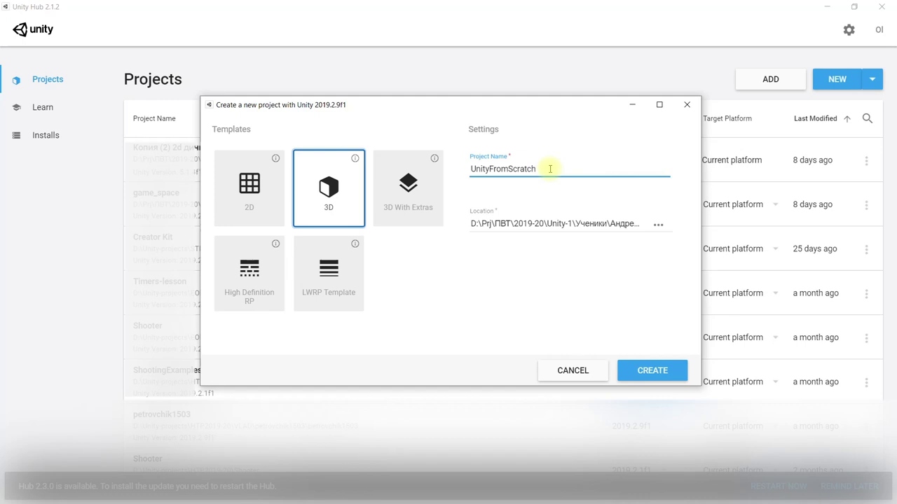
pyautogui.write('2019-2')
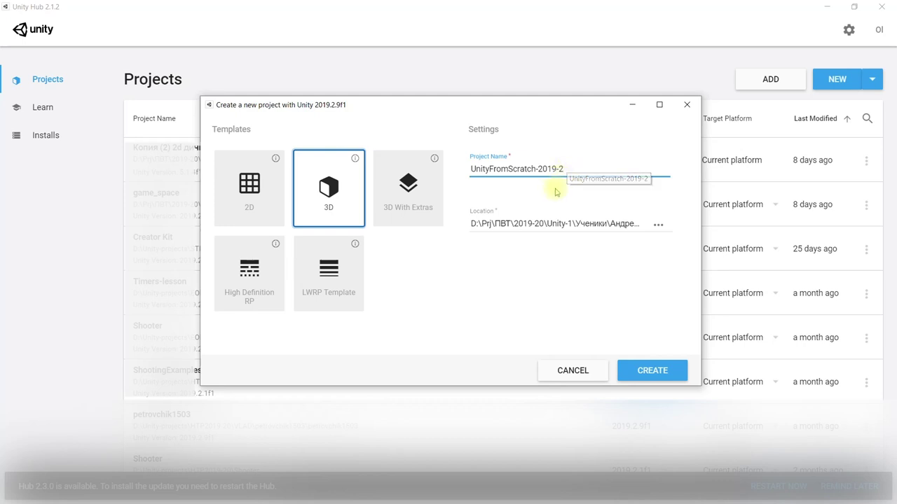
pyautogui.click(658, 229)
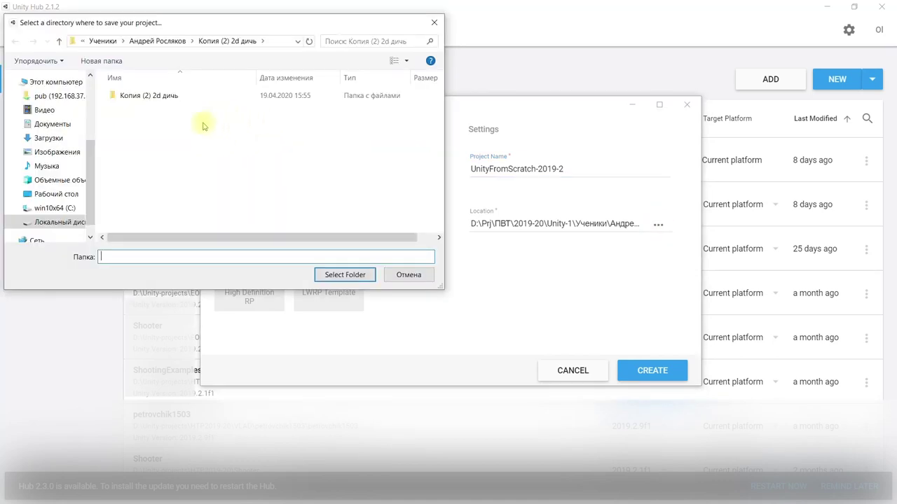
# - Create a FROMSCRATCH folder inside D:\Unity-projects and select it as the project location
pyautogui.click(133, 165)
pyautogui.doubleClick(149, 167)
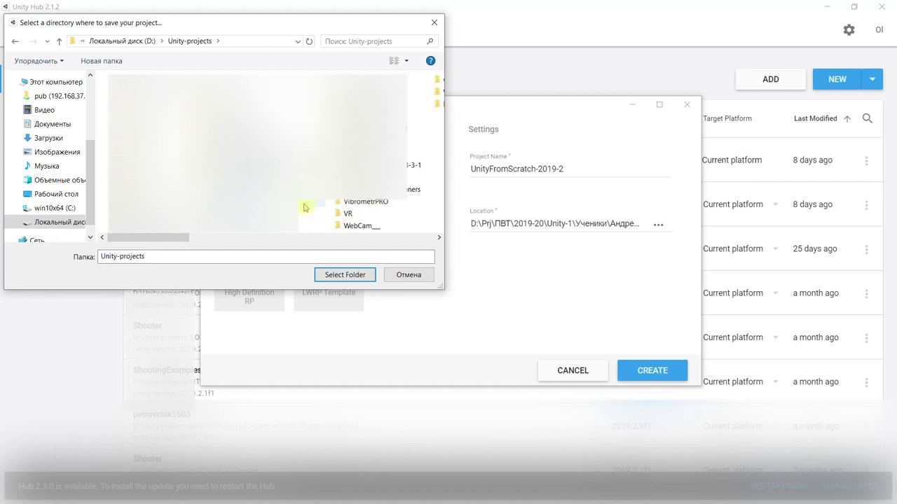
pyautogui.rightClick(301, 203)
pyautogui.moveTo(362, 331)
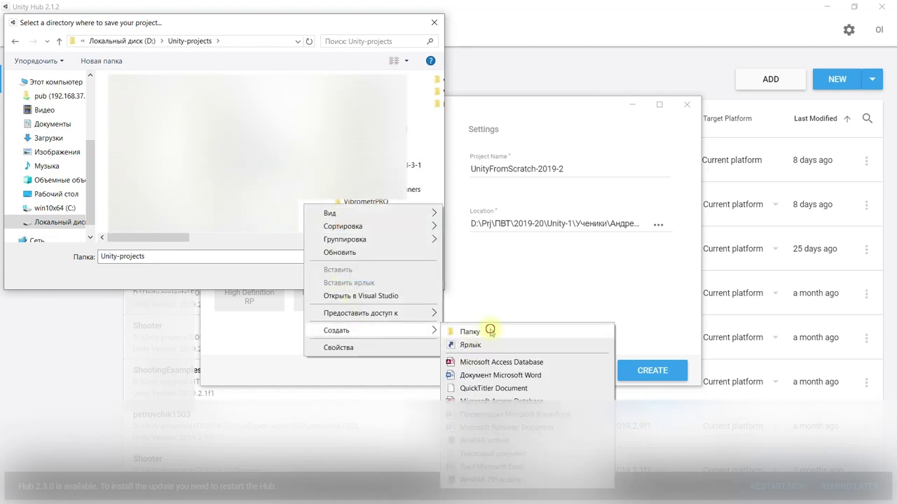
pyautogui.click(465, 332)
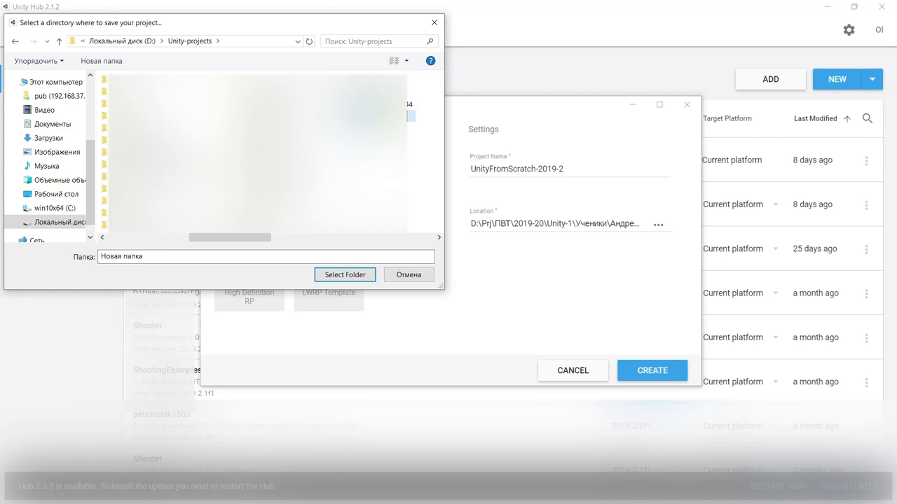
pyautogui.doubleClick(396, 118)
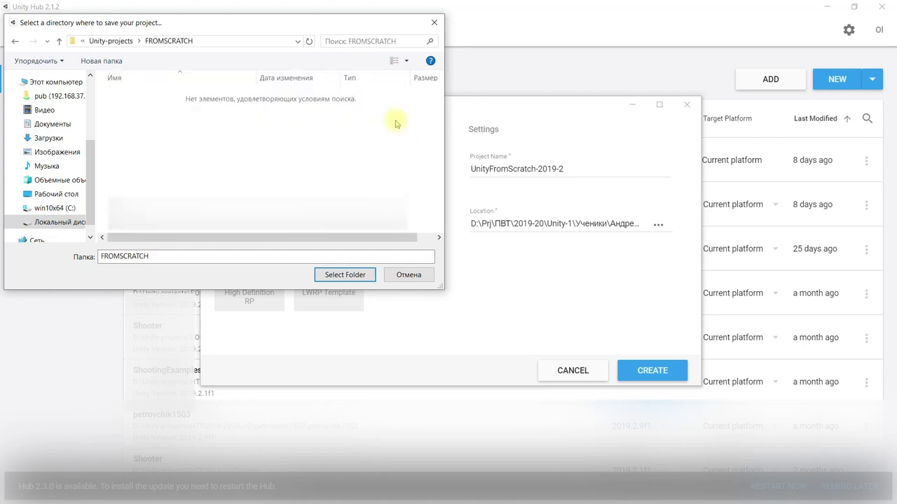
pyautogui.click(339, 277)
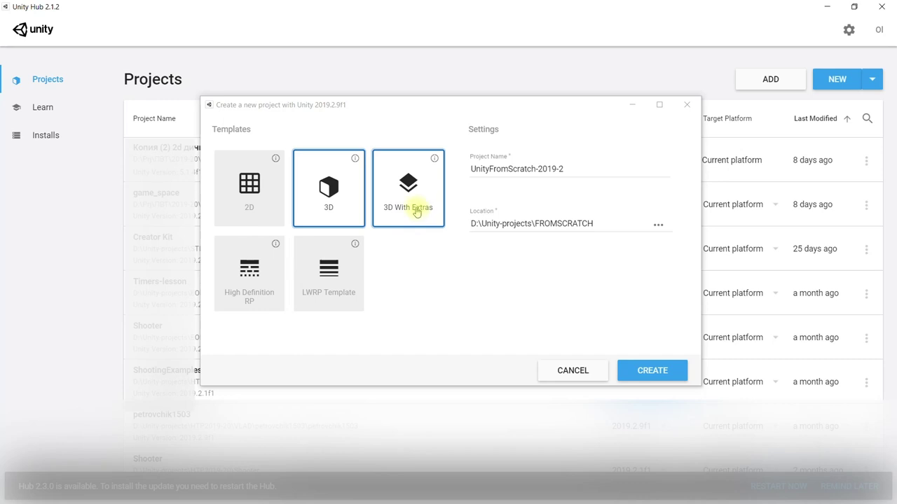
# - Choose the 3D With Extras template and create the project
pyautogui.click(410, 197)
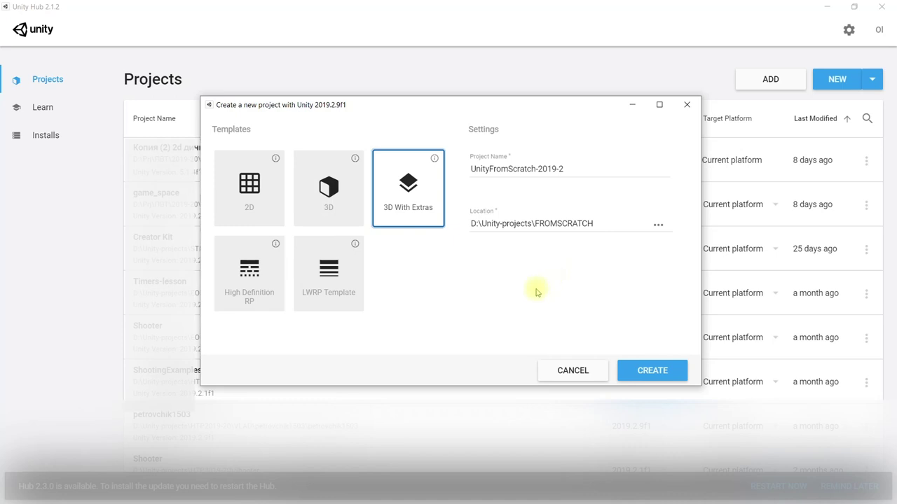
pyautogui.click(649, 374)
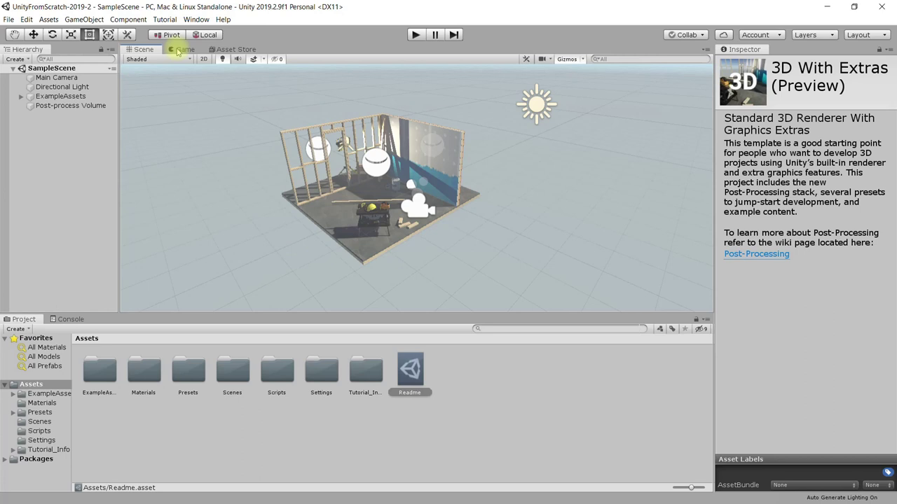
# - Run SampleScene in play mode
pyautogui.click(416, 35)
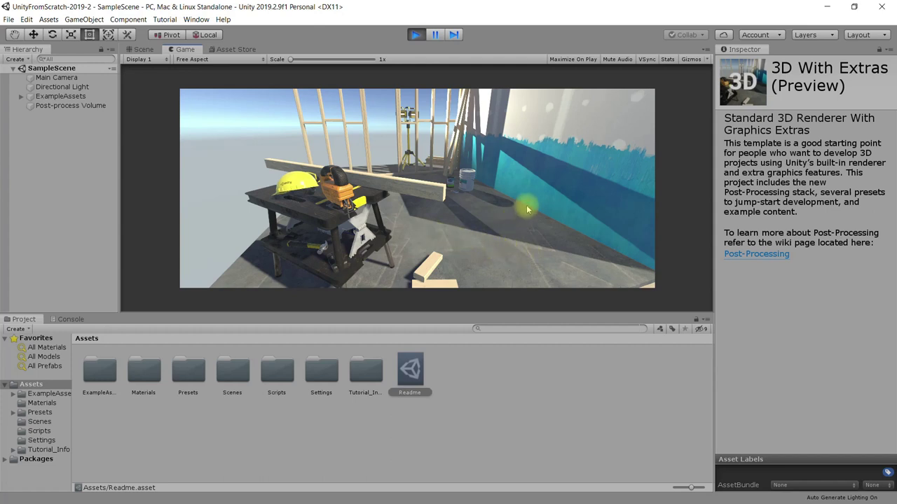
# - Exit play mode, glance at the Scene view, then return to the Game view
pyautogui.click(416, 35)
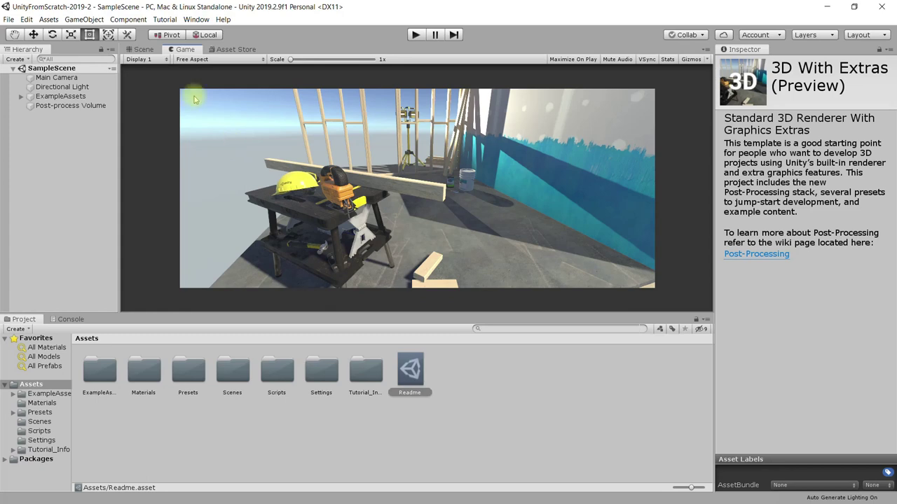
pyautogui.click(143, 49)
pyautogui.click(174, 49)
# - Pull the Game view out into a floating window and move it aside
pyautogui.moveTo(180, 49)
pyautogui.mouseDown()
pyautogui.moveTo(233, 77)
pyautogui.moveTo(175, 49)
pyautogui.moveTo(536, 147)
pyautogui.mouseUp()
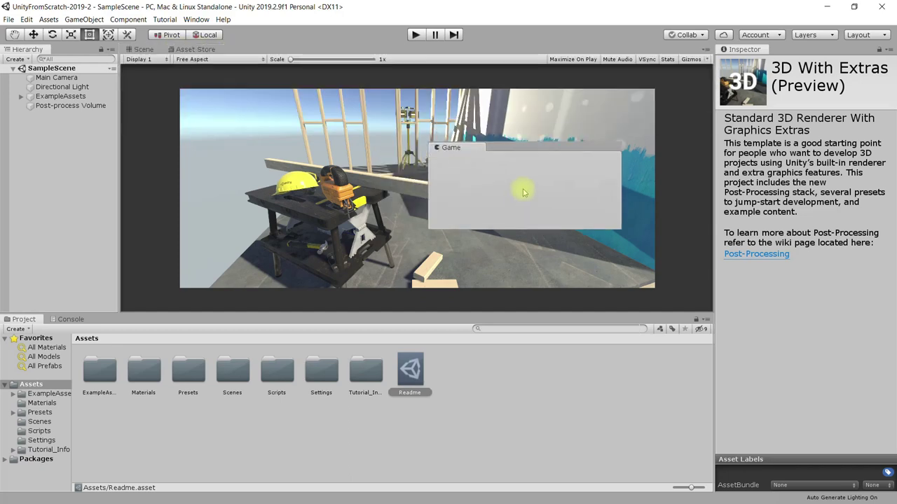
pyautogui.moveTo(536, 147); pyautogui.dragTo(520, 190)
pyautogui.moveTo(310, 73)
pyautogui.mouseDown()
pyautogui.moveTo(267, 127)
pyautogui.moveTo(300, 84)
pyautogui.mouseUp()
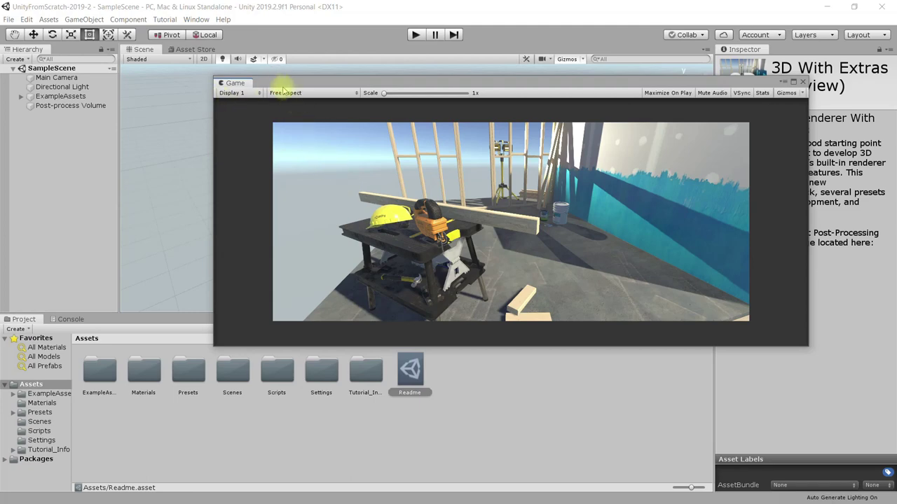
pyautogui.moveTo(272, 82)
pyautogui.mouseDown()
pyautogui.moveTo(361, 195)
pyautogui.moveTo(347, 99)
pyautogui.mouseUp()
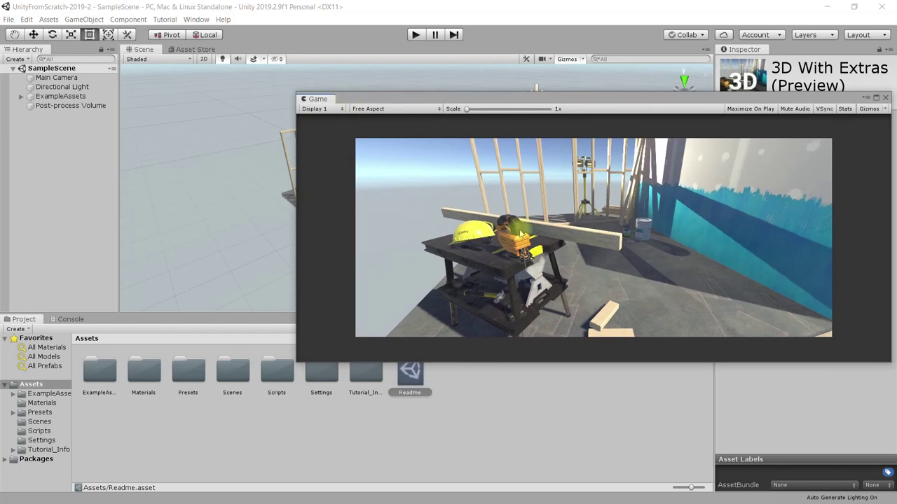
pyautogui.moveTo(400, 99)
pyautogui.mouseDown()
pyautogui.moveTo(587, 132)
pyautogui.moveTo(379, 112)
pyautogui.mouseUp()
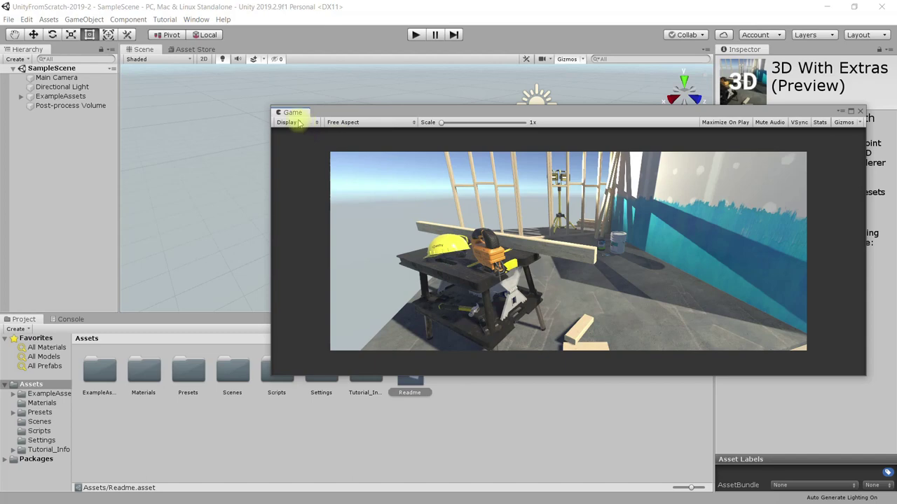
# - Dock the Game view beside the Scene view and widen it
pyautogui.moveTo(290, 114)
pyautogui.mouseDown()
pyautogui.moveTo(568, 82)
pyautogui.moveTo(581, 63)
pyautogui.mouseUp()
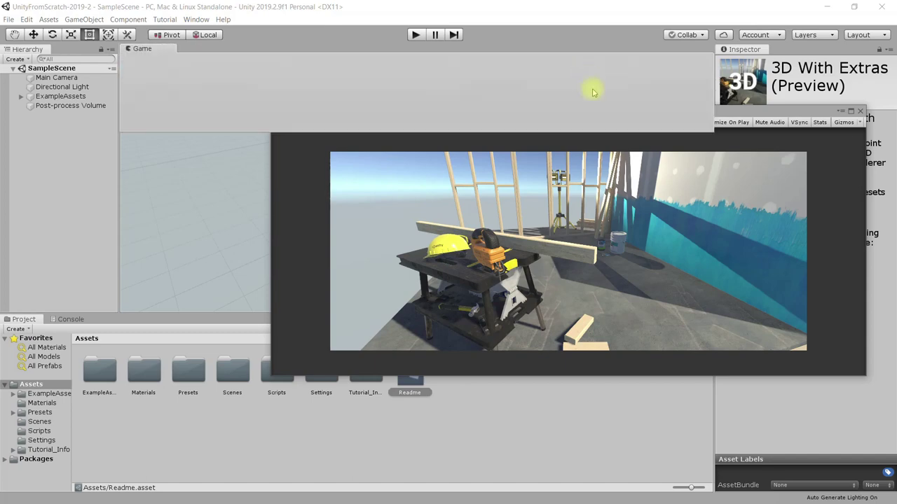
pyautogui.moveTo(583, 69); pyautogui.dragTo(626, 82)
pyautogui.moveTo(147, 56); pyautogui.dragTo(512, 269)
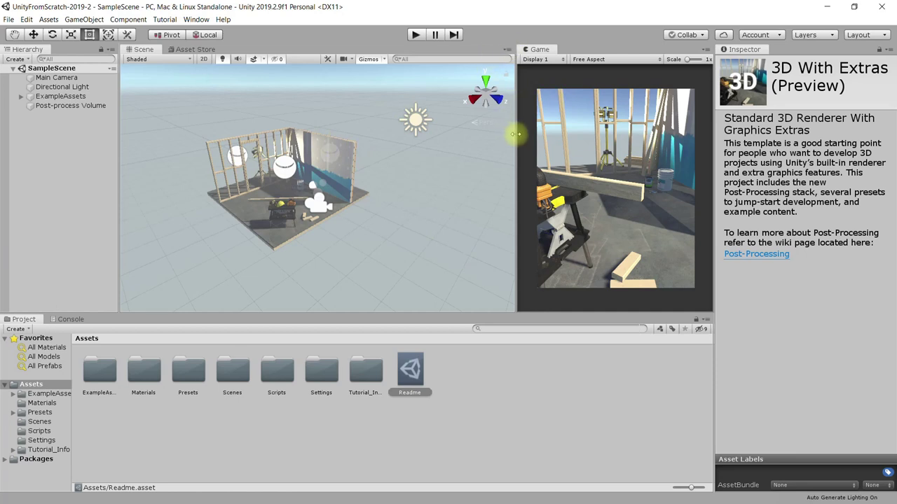
pyautogui.moveTo(515, 133); pyautogui.dragTo(390, 126)
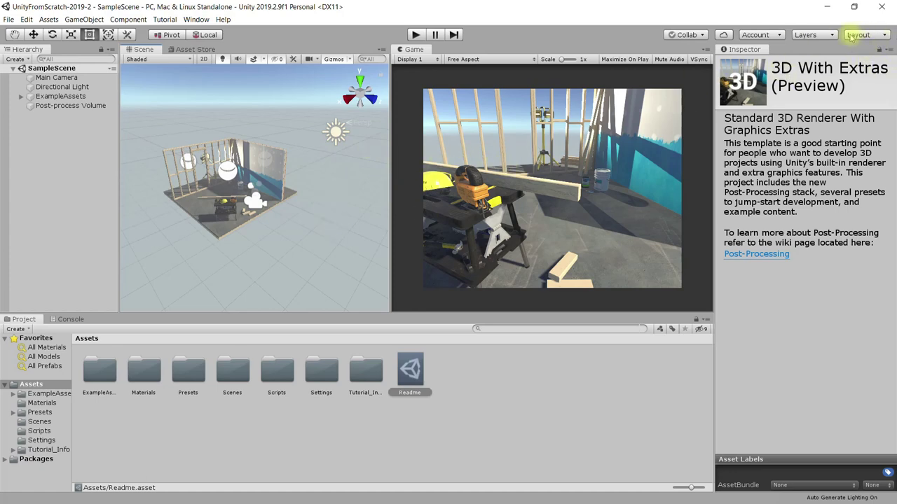
pyautogui.click(856, 36)
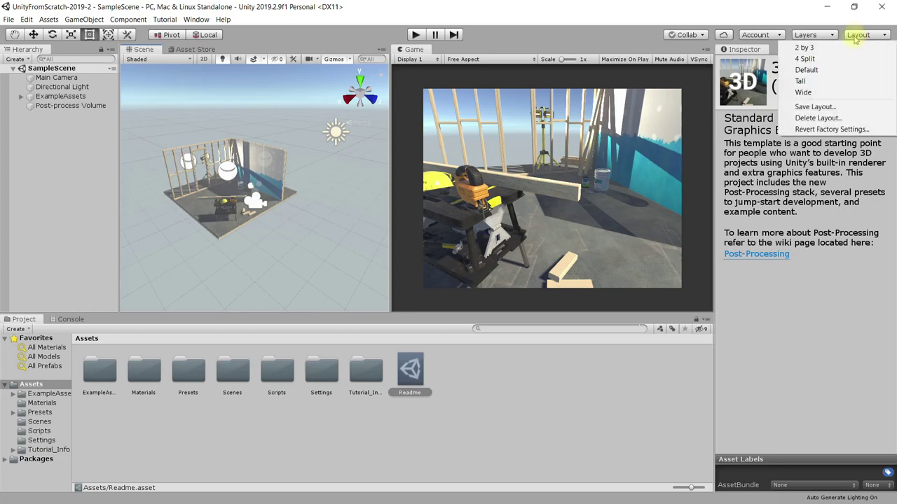
# - Switch the editor layout to Default, then 2 by 3, then 4 Split
pyautogui.click(804, 71)
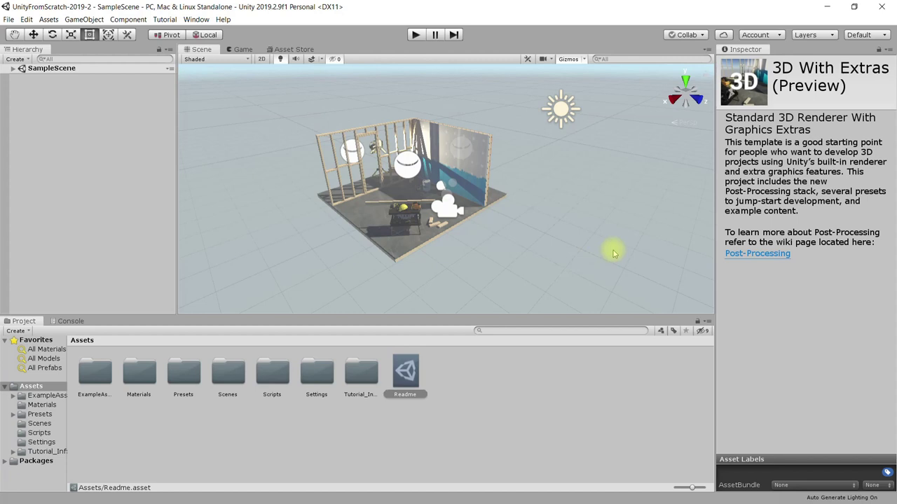
pyautogui.click(862, 37)
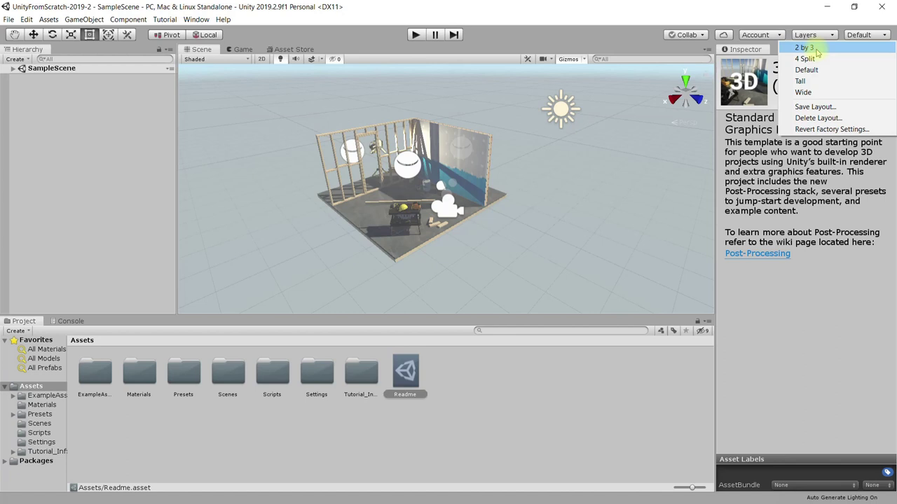
pyautogui.click(816, 49)
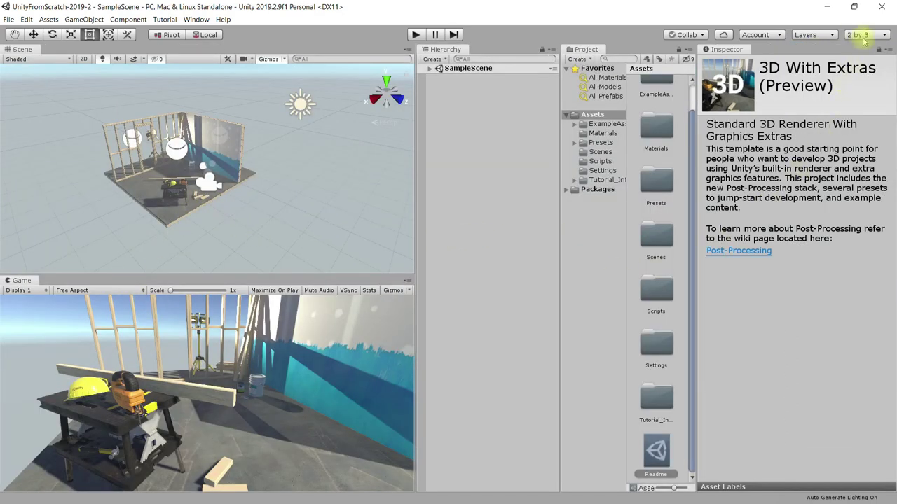
pyautogui.click(863, 37)
pyautogui.click(805, 59)
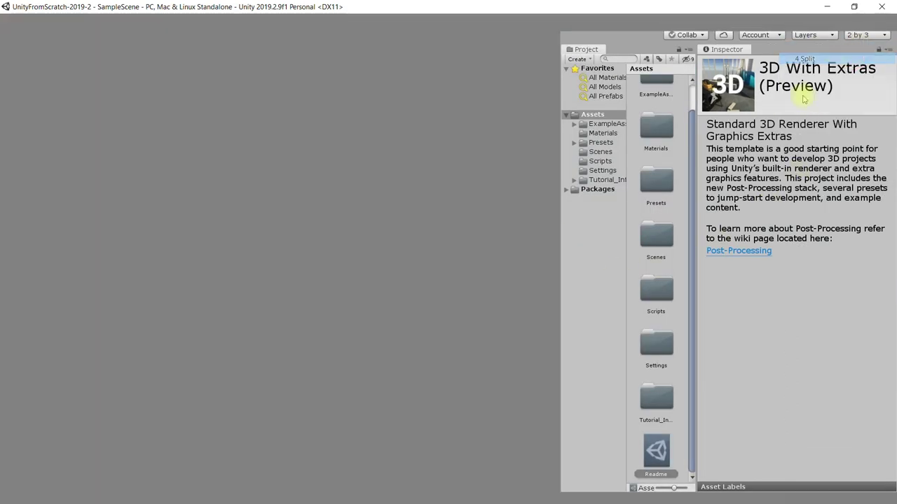
# - Try the Tall layout, return to Default, and select the Workshop Set
pyautogui.click(865, 35)
pyautogui.click(838, 80)
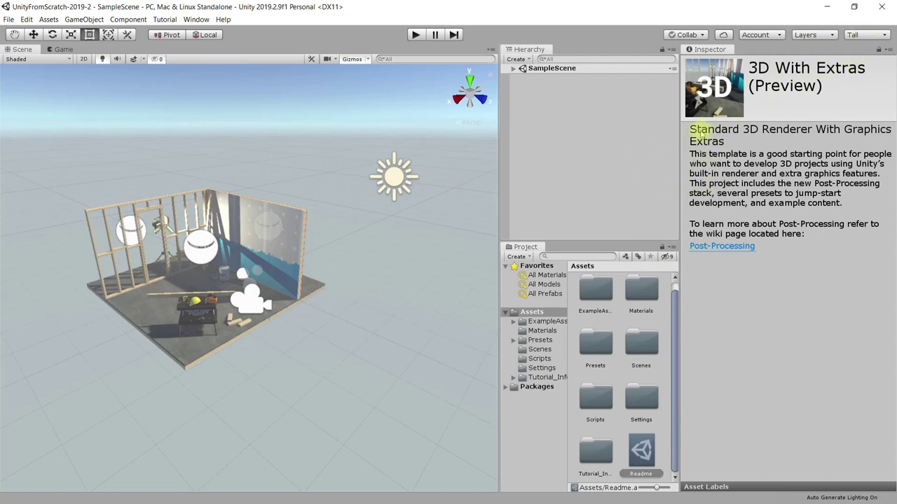
pyautogui.click(856, 36)
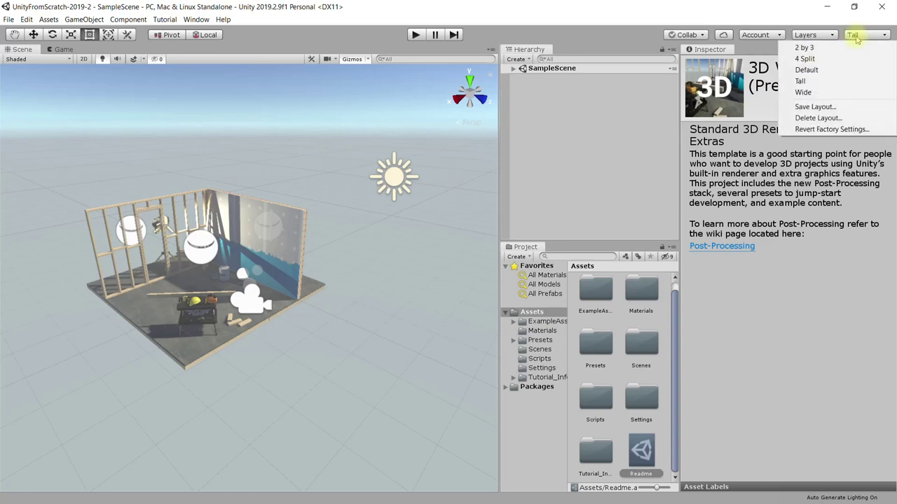
pyautogui.click(819, 71)
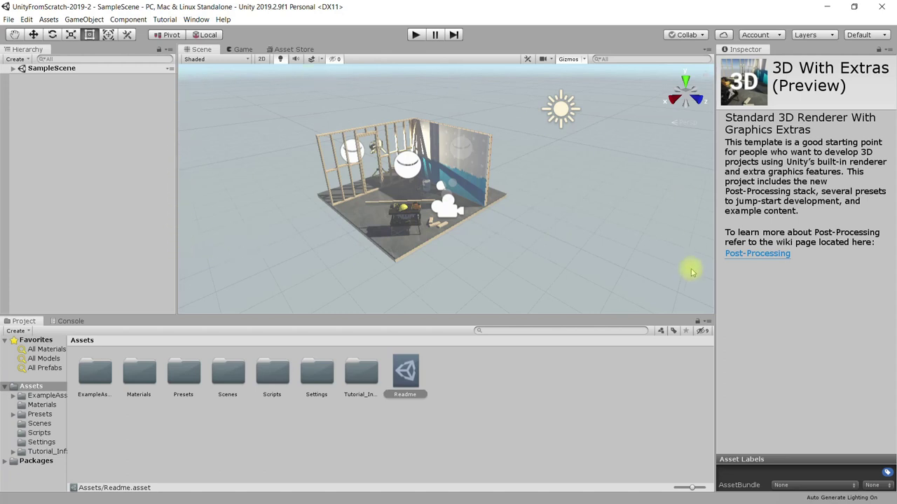
pyautogui.click(372, 208)
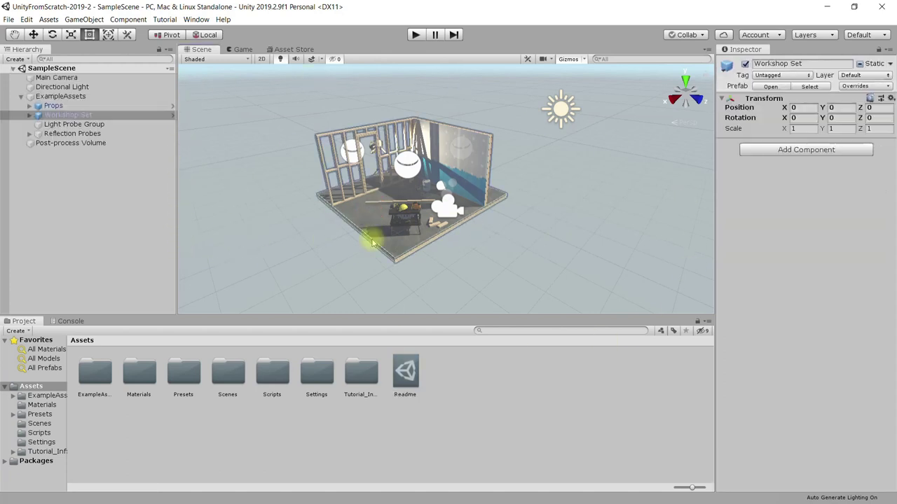
# - Select Drywall Panel, Reflection Probe Main, Workshop Set and Stud Frame, then show the Game view
pyautogui.click(468, 155)
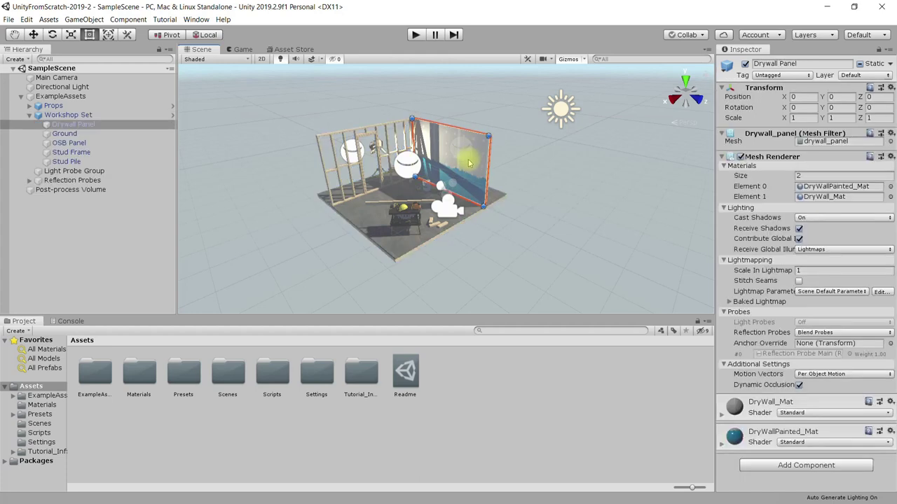
pyautogui.click(405, 169)
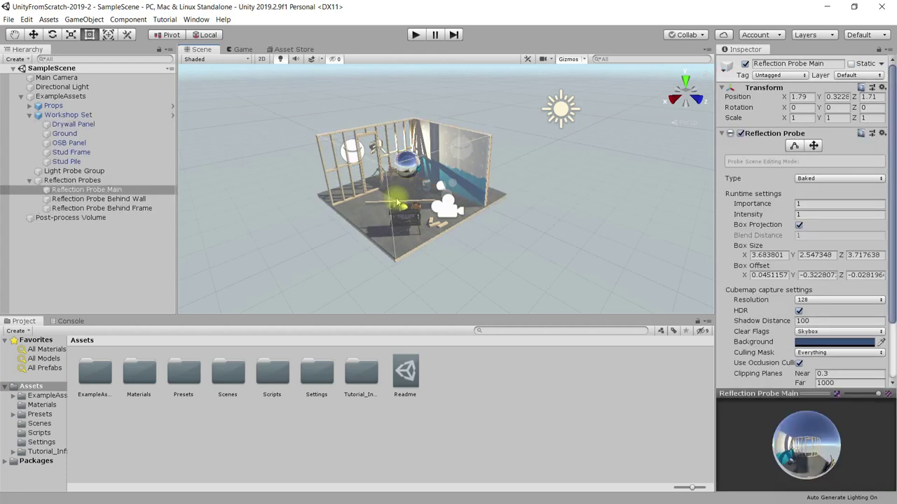
pyautogui.click(343, 189)
pyautogui.click(341, 187)
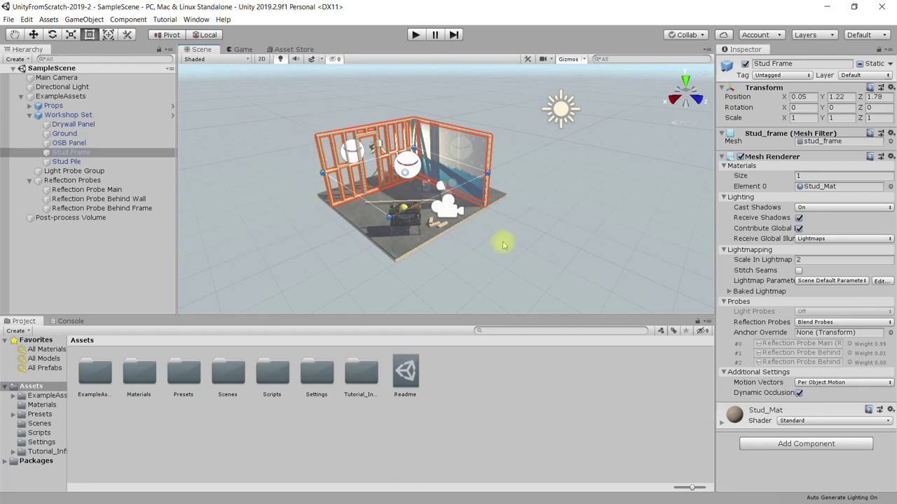
pyautogui.click(241, 49)
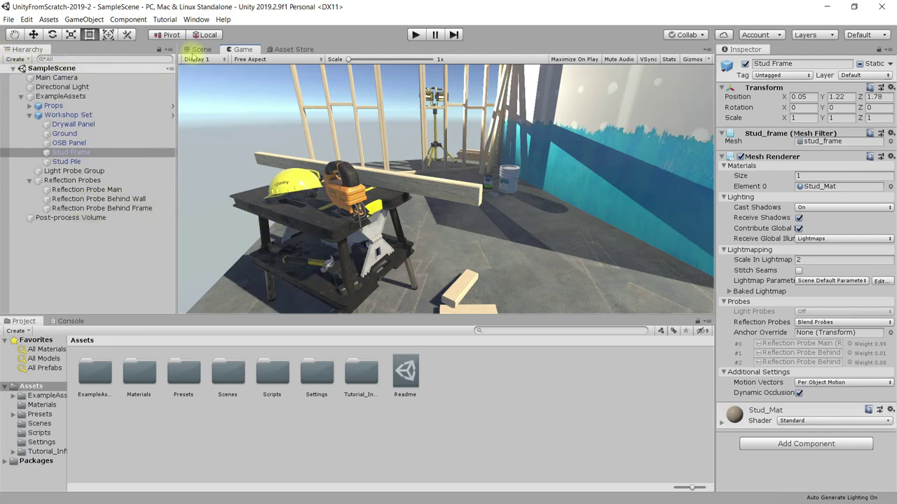
# - Return to the Scene view, then bring up the D:\Unity-projects\FROMSCRATCH folder window
pyautogui.click(199, 49)
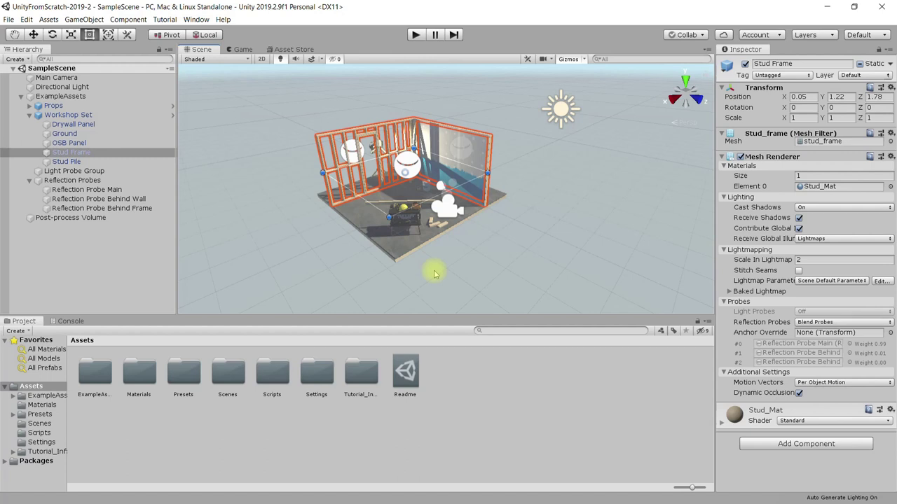
pyautogui.hotkey('alt', 'Tab')
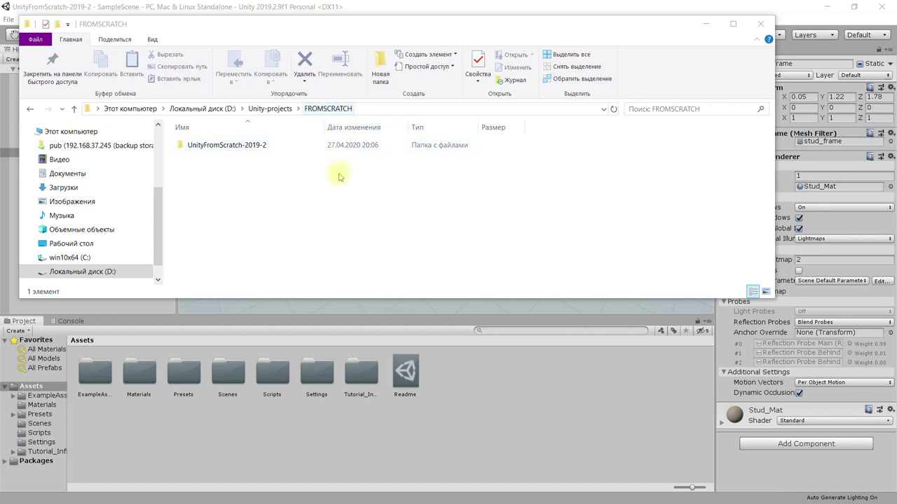
# - Open the UnityFromScratch-2019-2 project folder and then its Assets folder
pyautogui.click(194, 149)
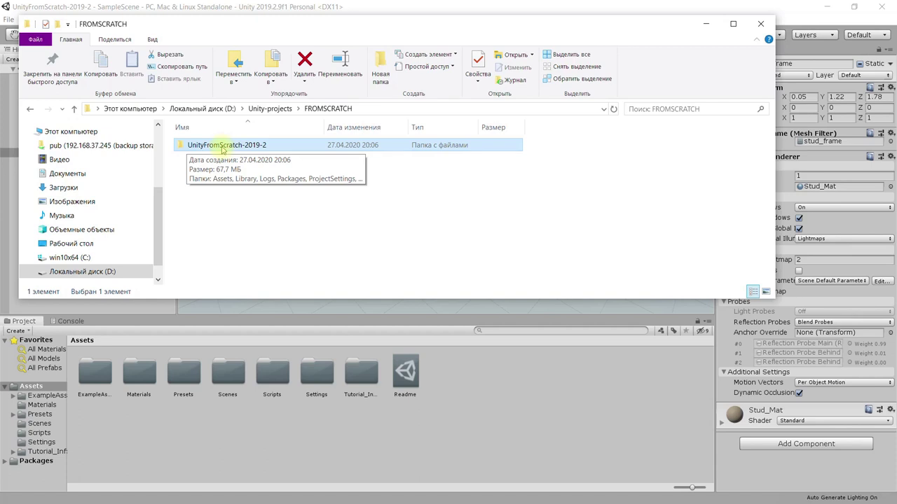
pyautogui.doubleClick(222, 149)
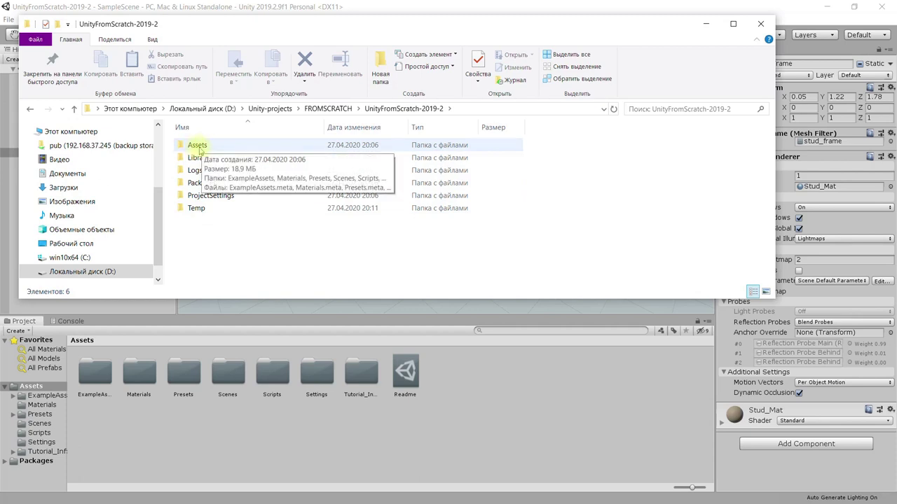
pyautogui.doubleClick(199, 147)
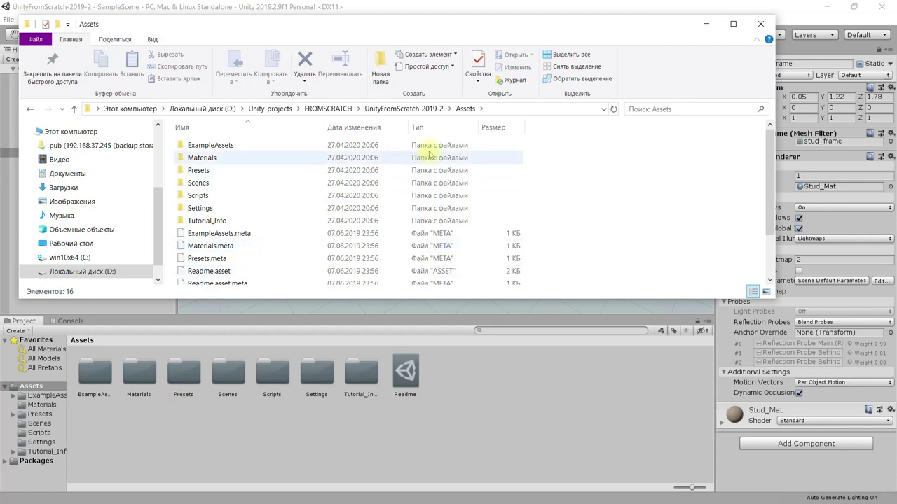
# - Go back up to the FROMSCRATCH folder and minimize the window to return to Unity
pyautogui.click(400, 109)
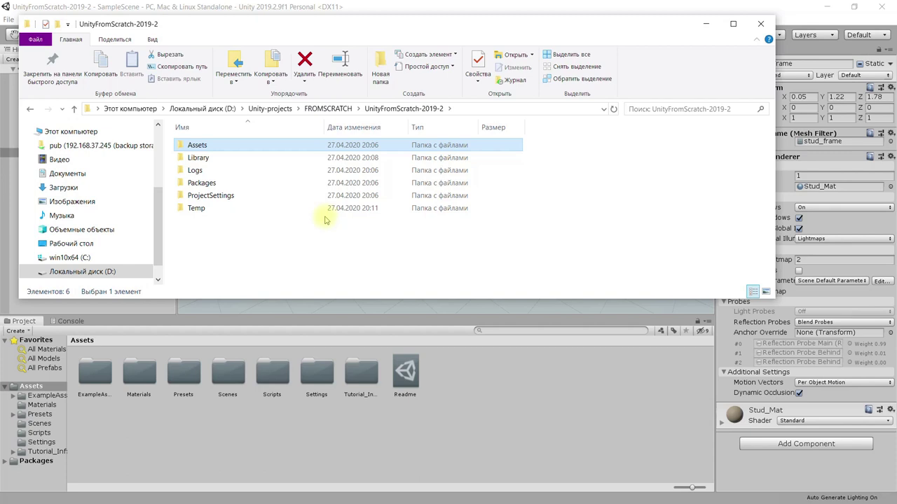
pyautogui.click(328, 109)
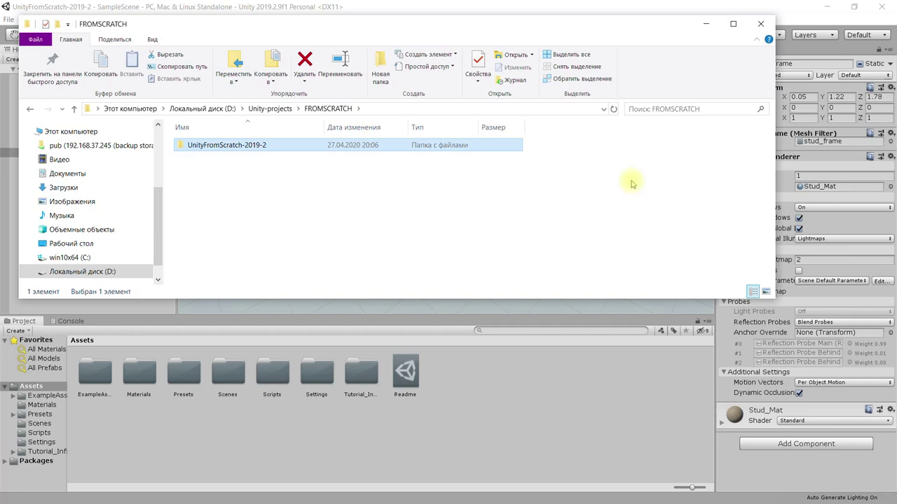
pyautogui.click(706, 24)
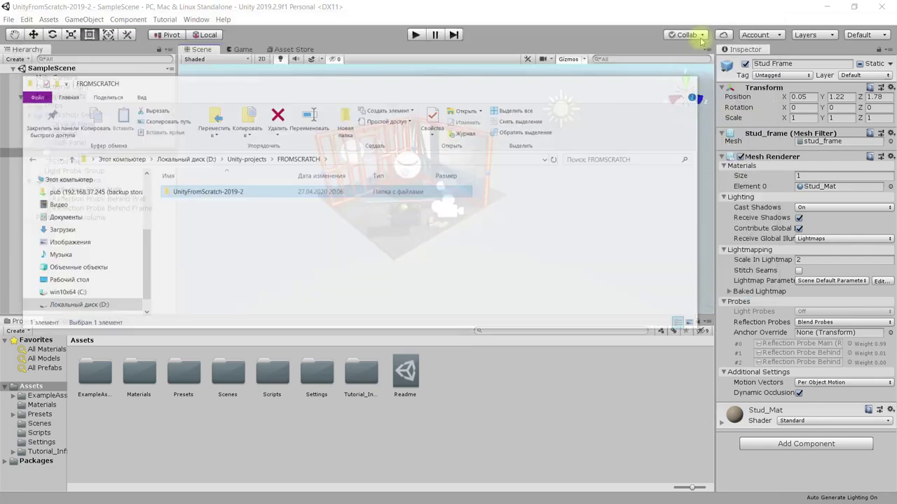